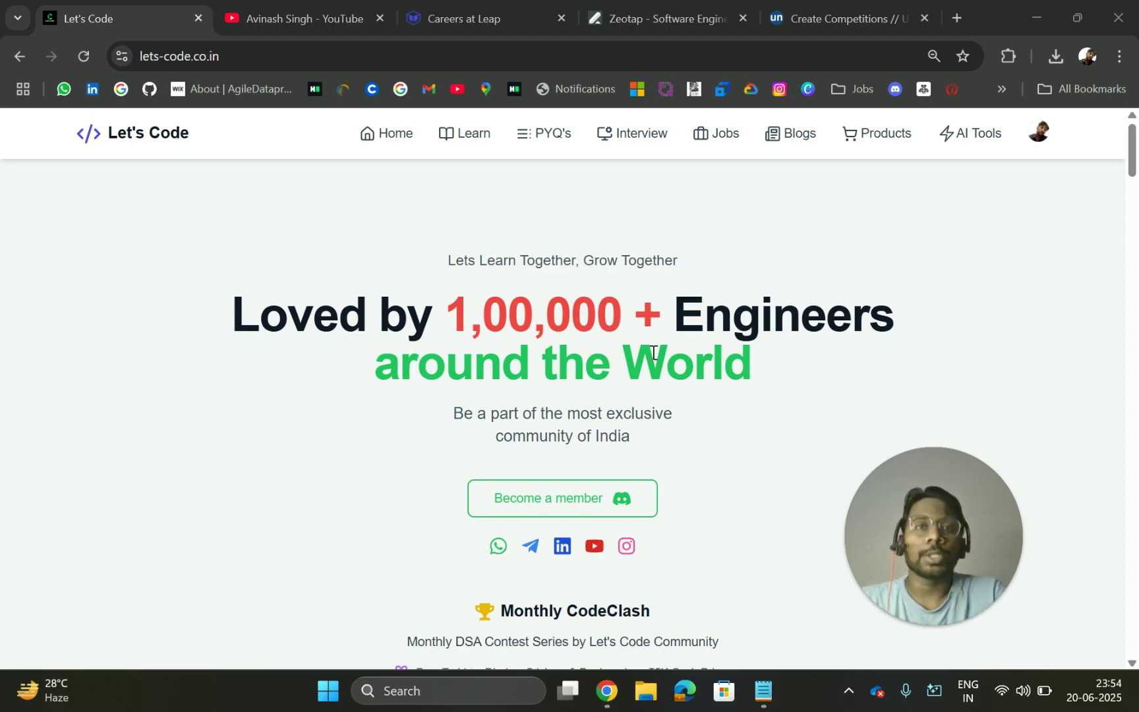
Step: Switch to the Let's Code YouTube channel's videos list
click(279, 8)
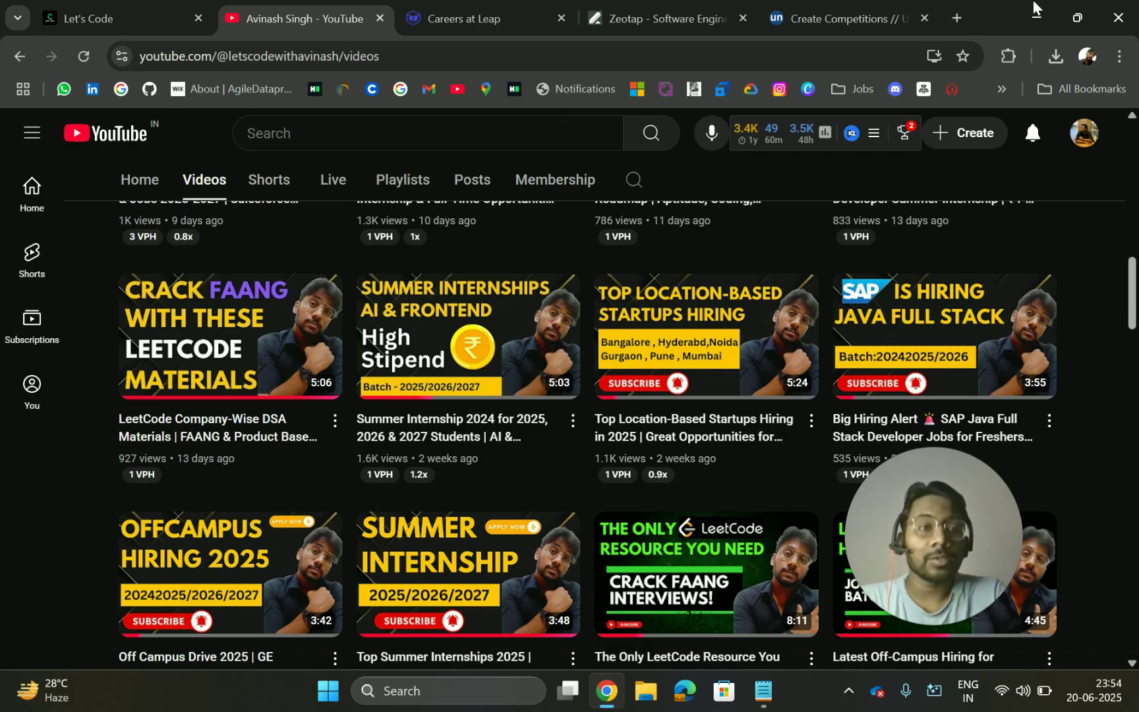
scroll(712, 331, up, 2)
scroll(713, 331, up, 3)
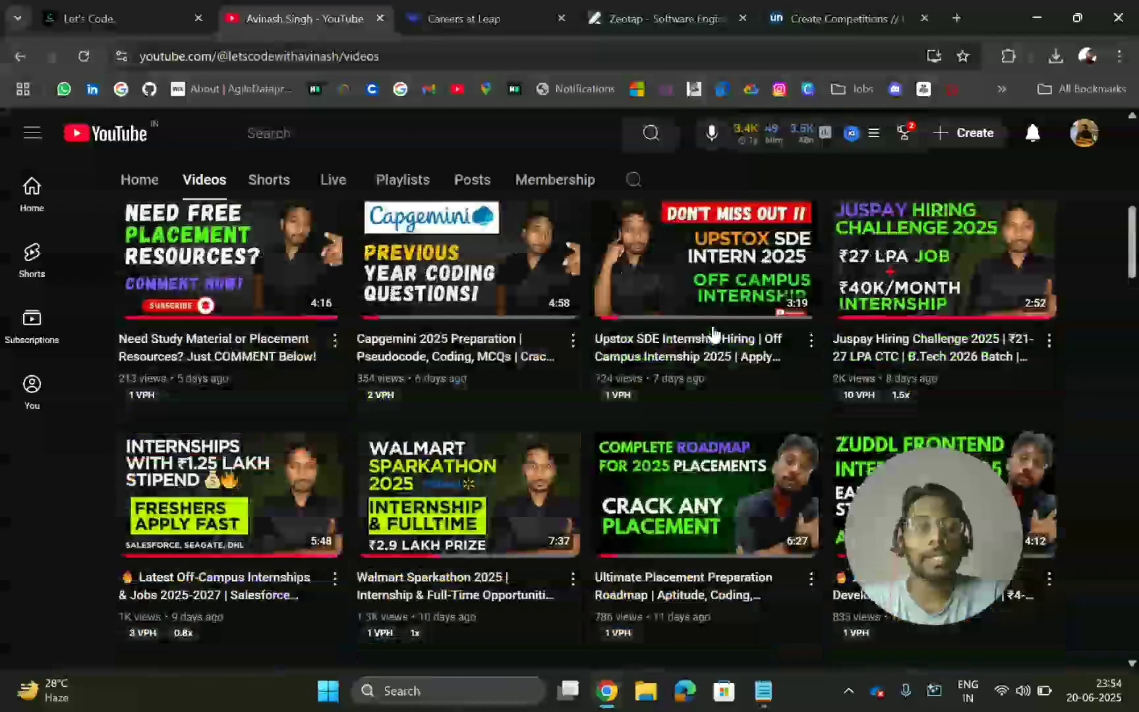
scroll(712, 331, up, 3)
scroll(712, 331, up, 2)
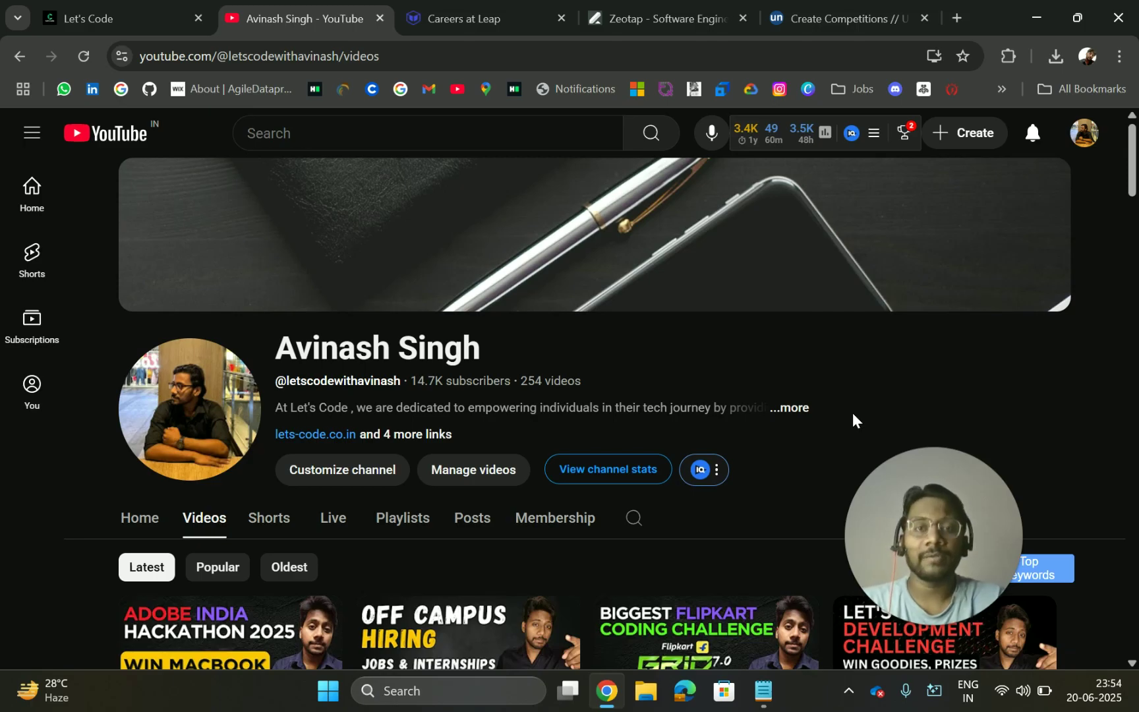
scroll(562, 356, down, 2)
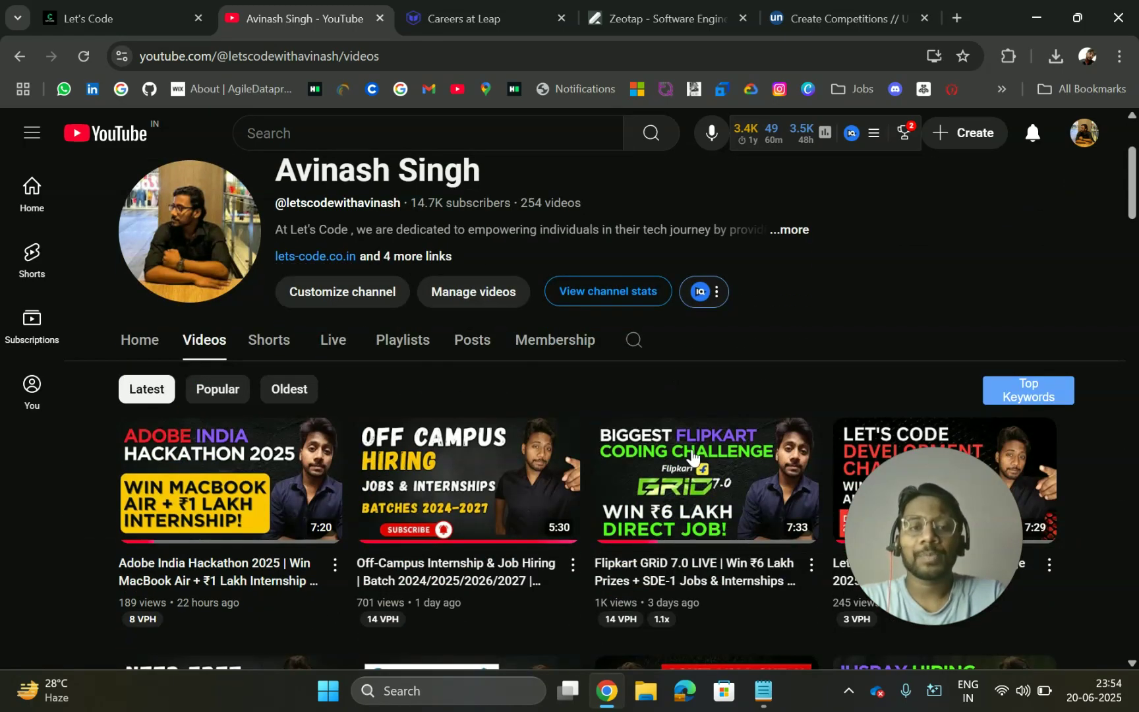
scroll(692, 457, down, 2)
Step: Switch to Leap's Engineering Intern posting in Bengaluru on Freshteam
click(467, 18)
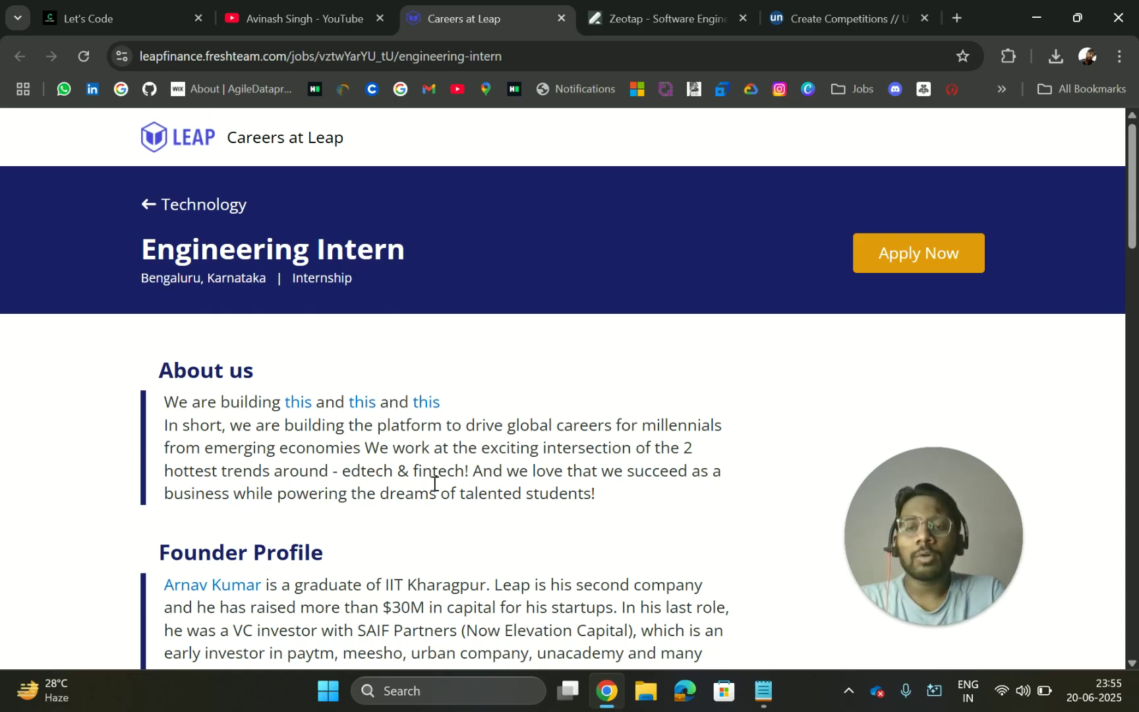
scroll(389, 412, down, 2)
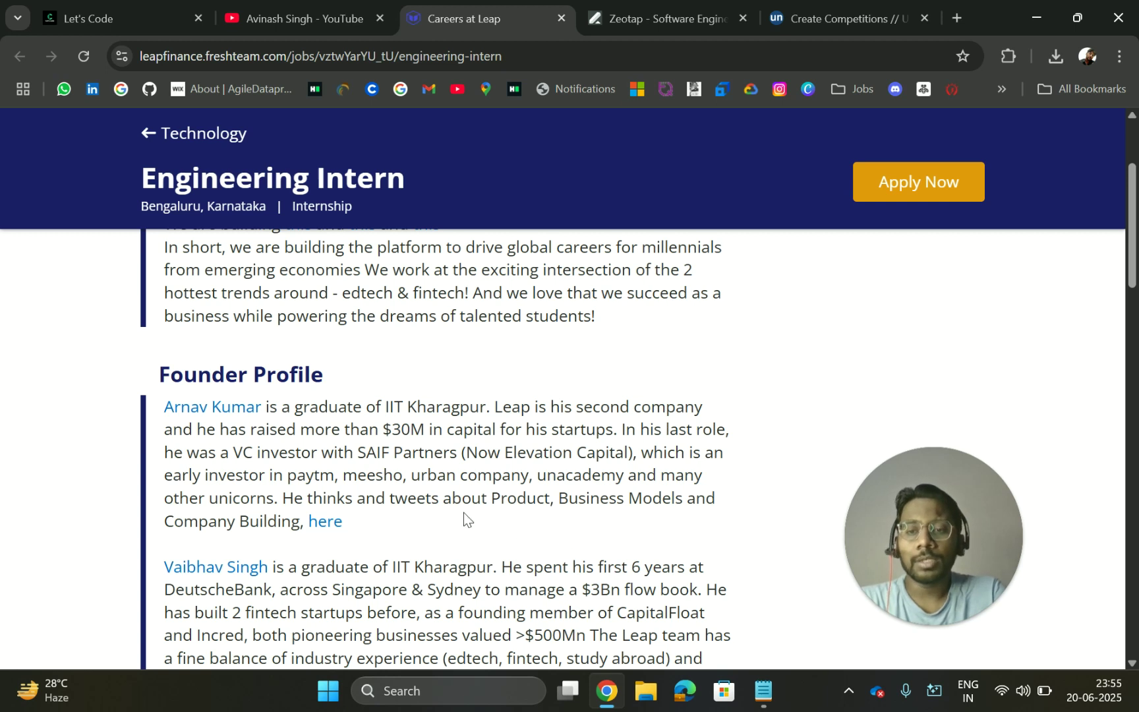
scroll(464, 513, down, 1)
scroll(463, 511, down, 1)
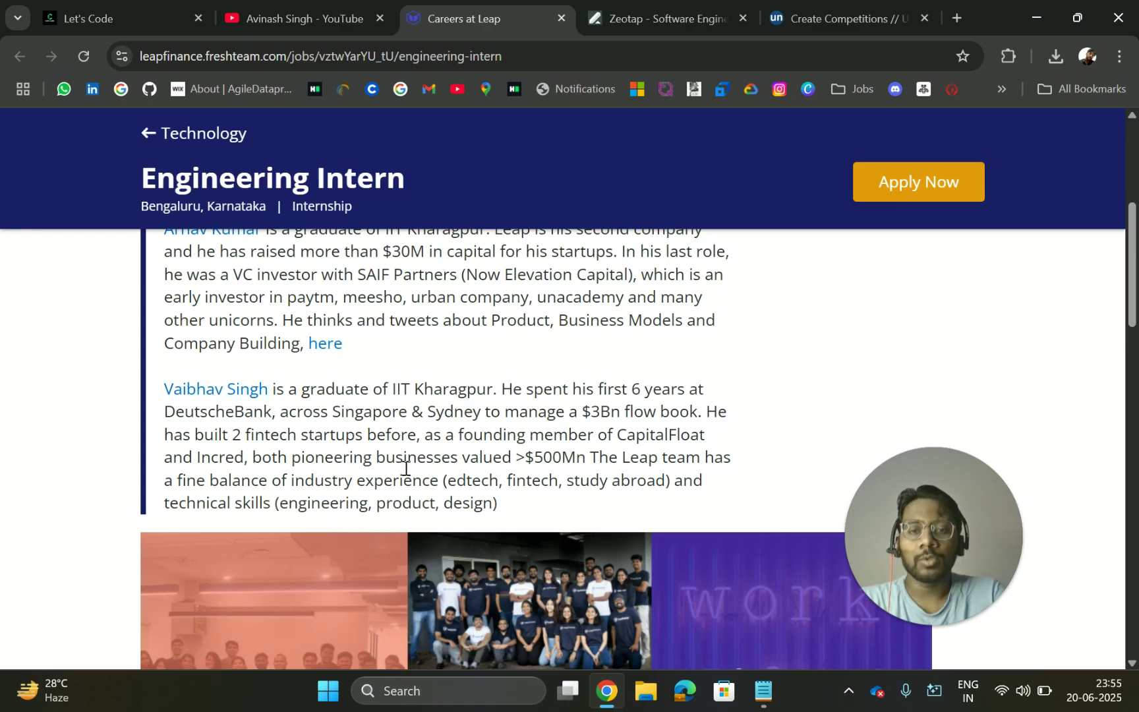
scroll(407, 465, down, 2)
scroll(374, 458, down, 2)
scroll(383, 468, down, 1)
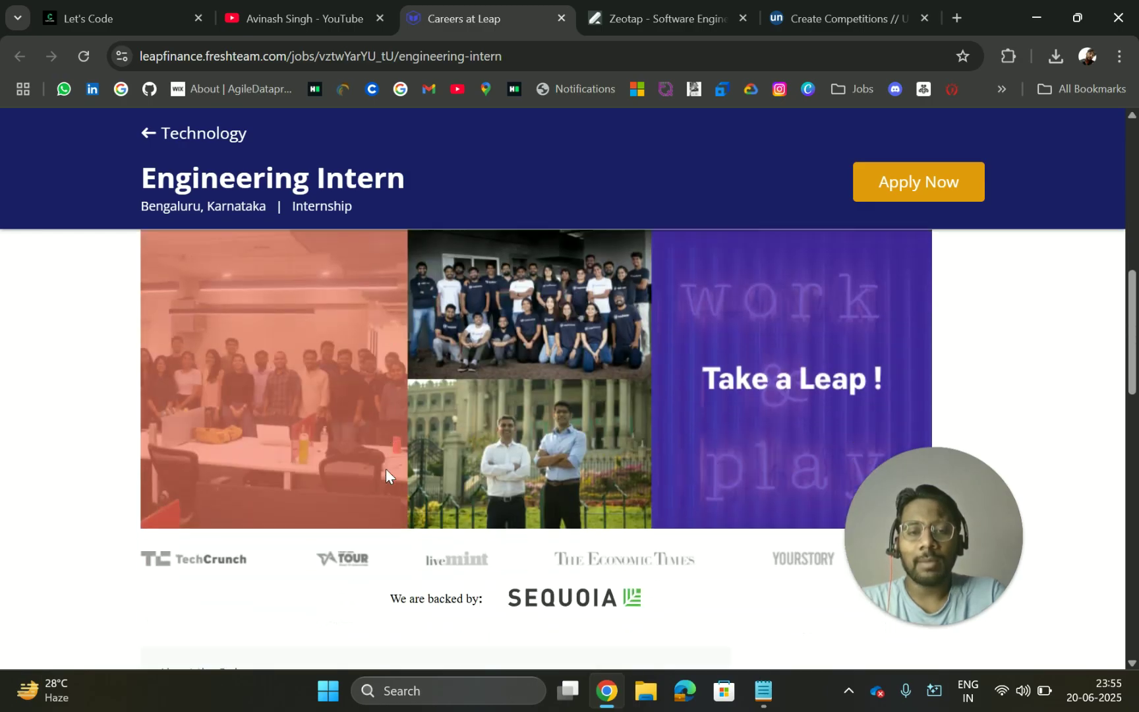
scroll(387, 469, down, 2)
scroll(389, 468, down, 1)
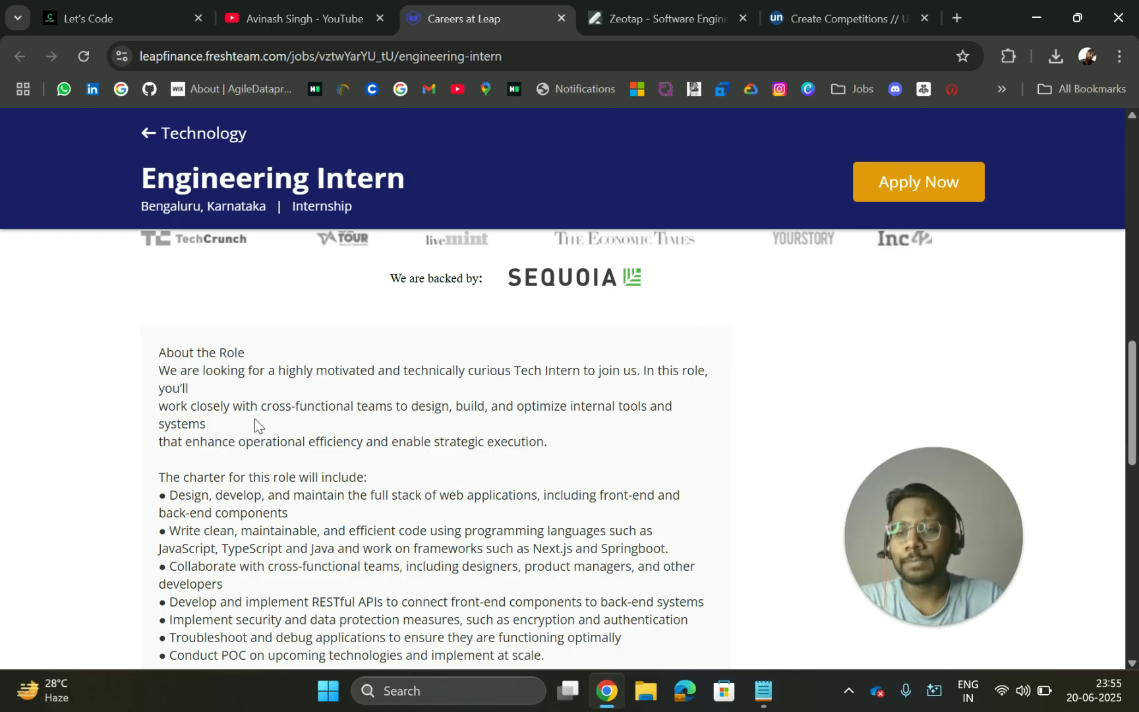
scroll(233, 406, down, 2)
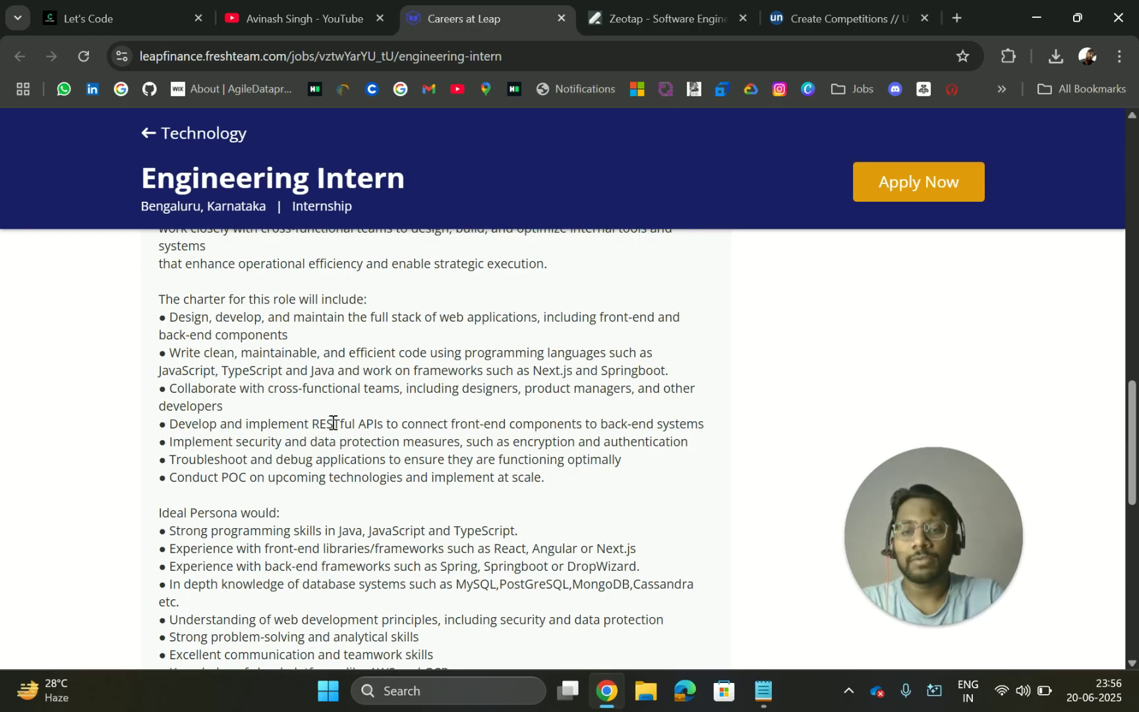
scroll(333, 424, down, 1)
scroll(333, 464, down, 2)
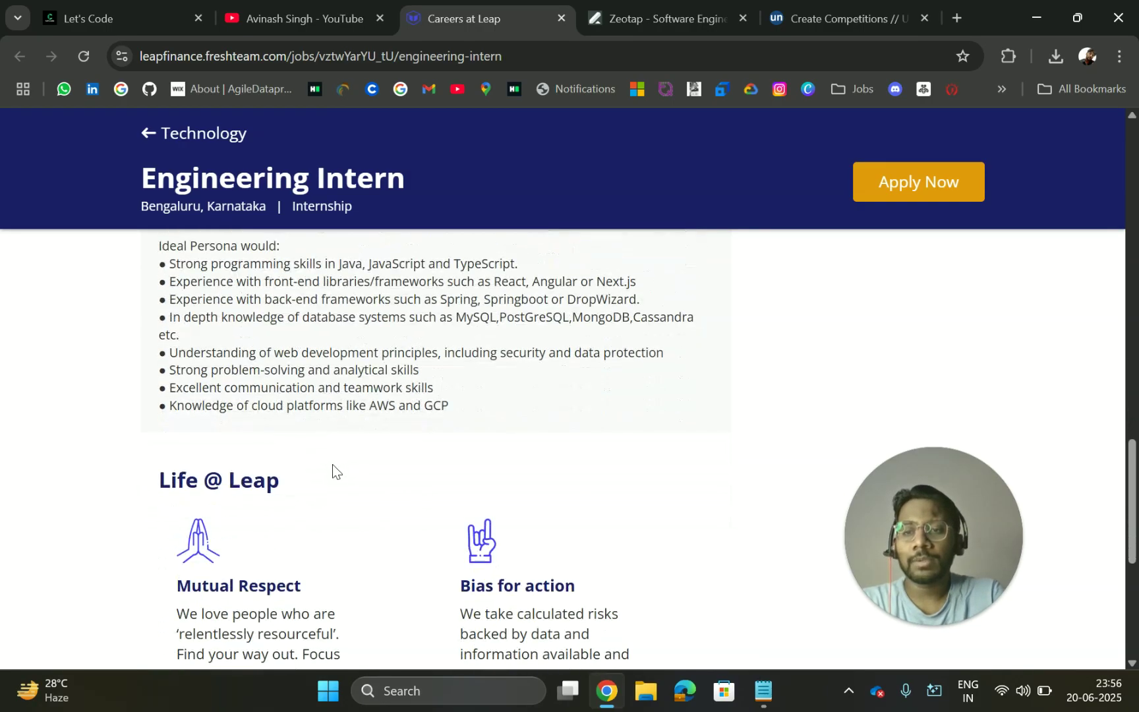
scroll(332, 464, up, 2)
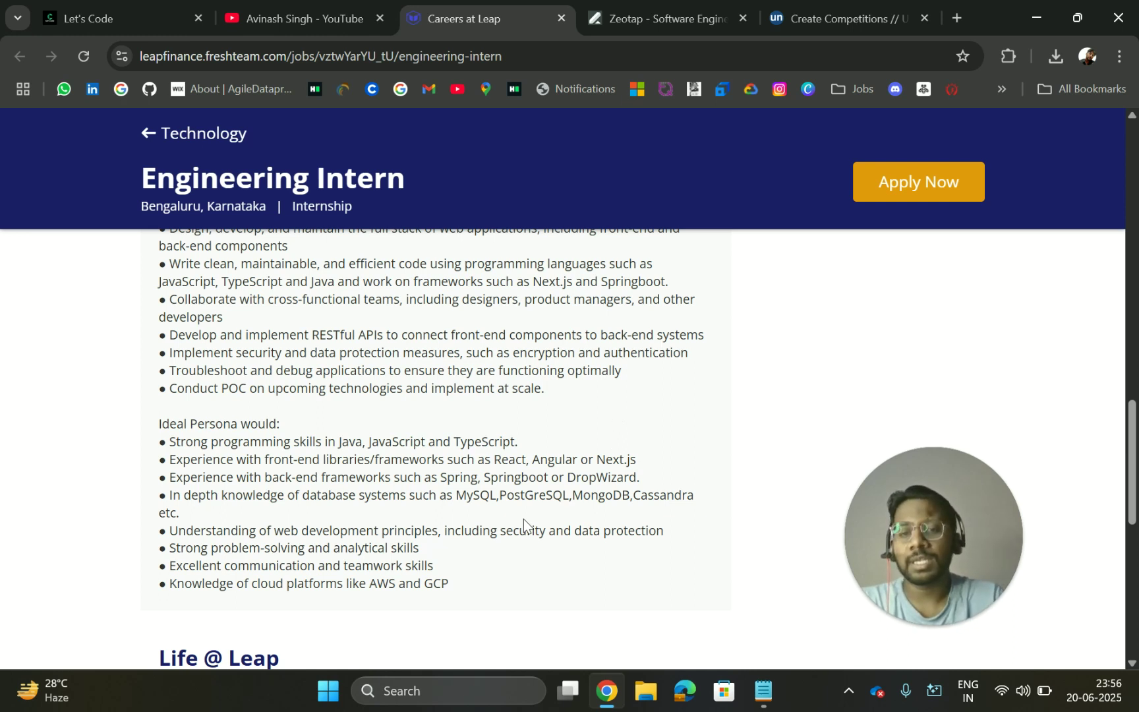
scroll(516, 517, down, 1)
scroll(515, 523, down, 3)
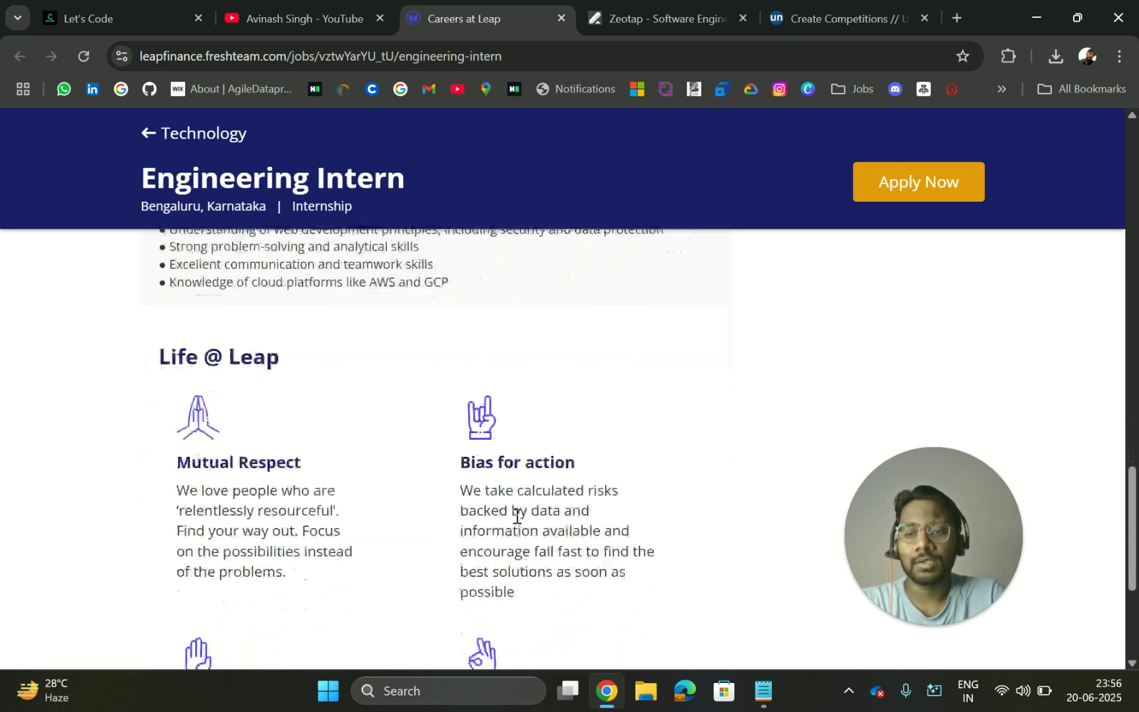
scroll(515, 523, down, 3)
scroll(798, 276, up, 4)
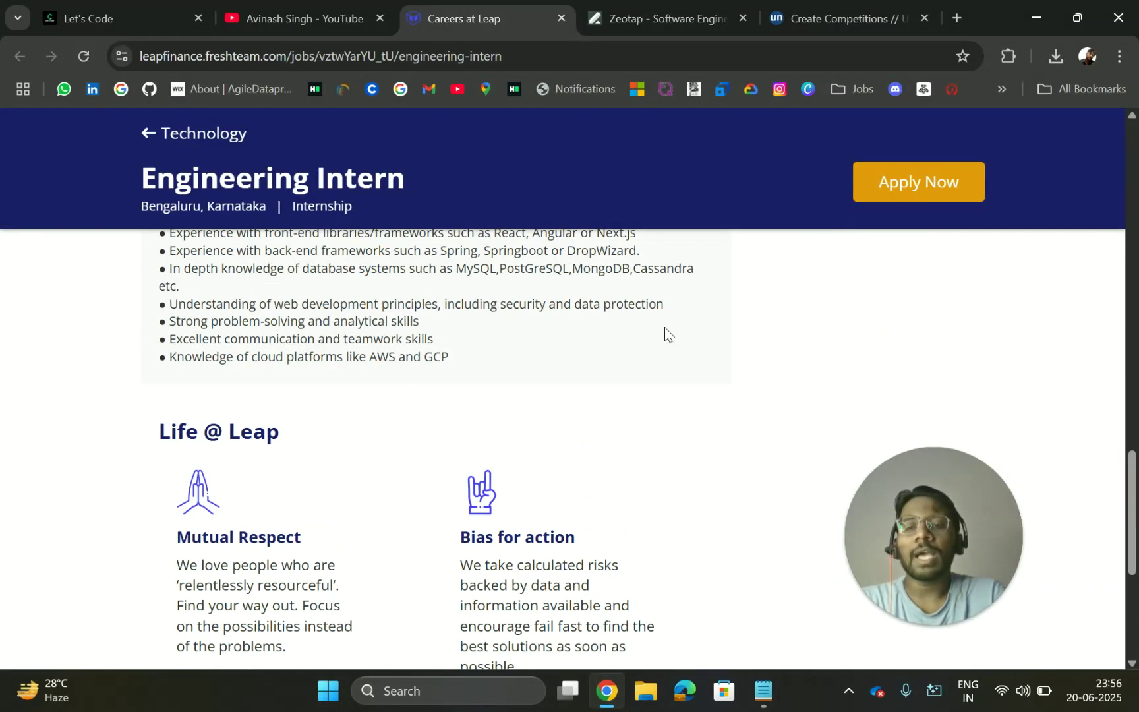
scroll(528, 433, up, 5)
scroll(528, 434, up, 4)
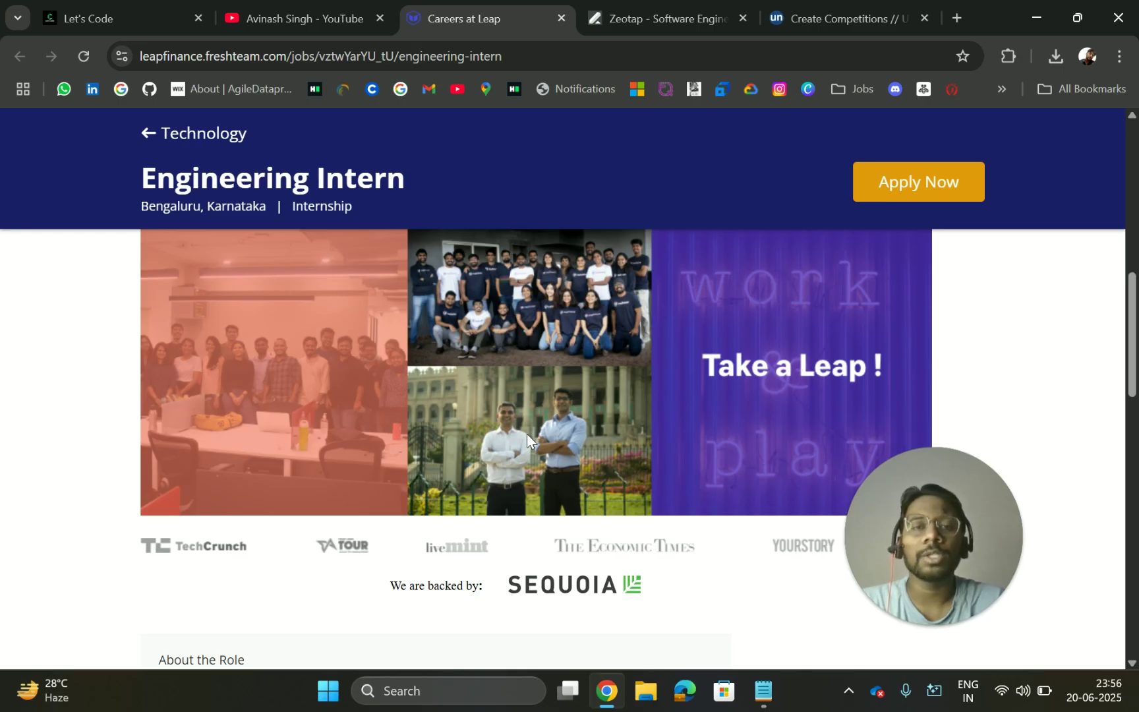
Step: Switch to Zeotap's Software Engineer Intern posting on Lever
click(663, 17)
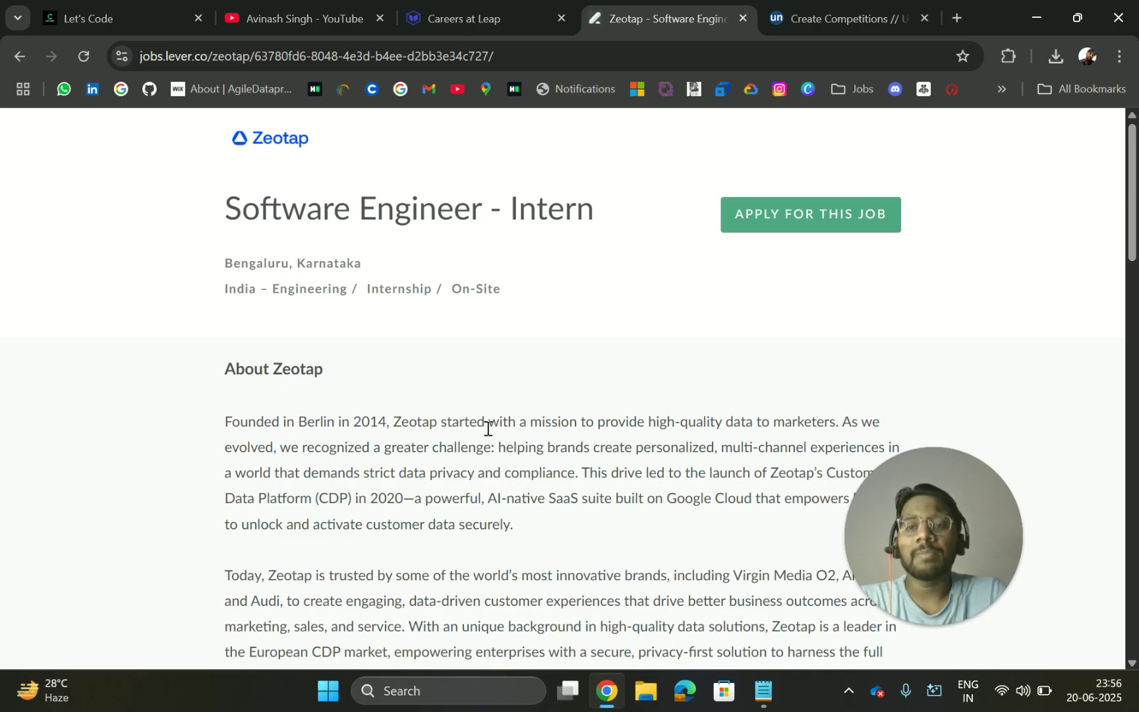
scroll(480, 435, down, 1)
scroll(290, 343, down, 1)
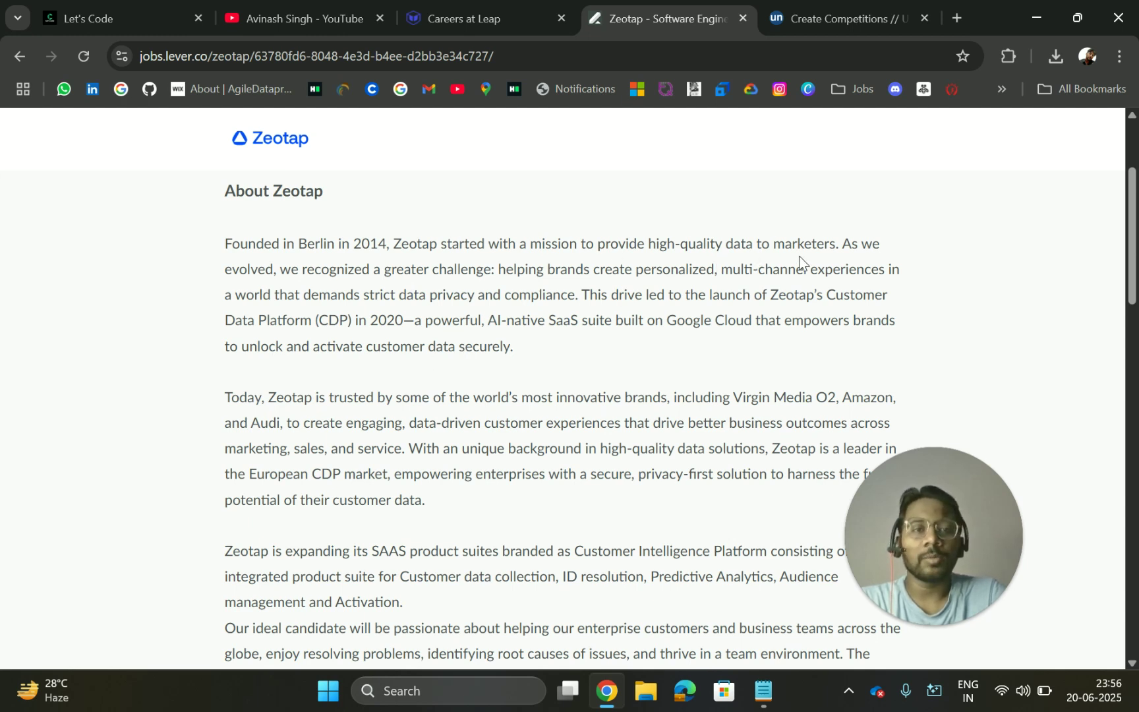
scroll(598, 320, down, 1)
scroll(433, 343, down, 1)
scroll(443, 334, down, 1)
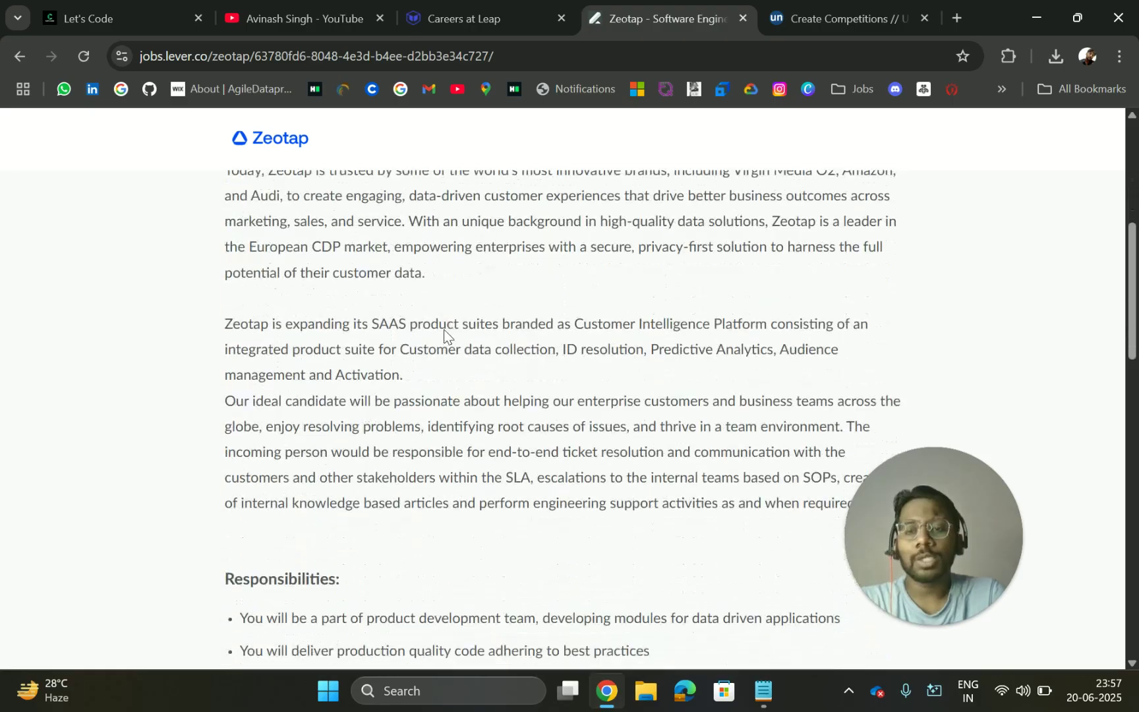
scroll(444, 334, down, 3)
scroll(499, 329, down, 1)
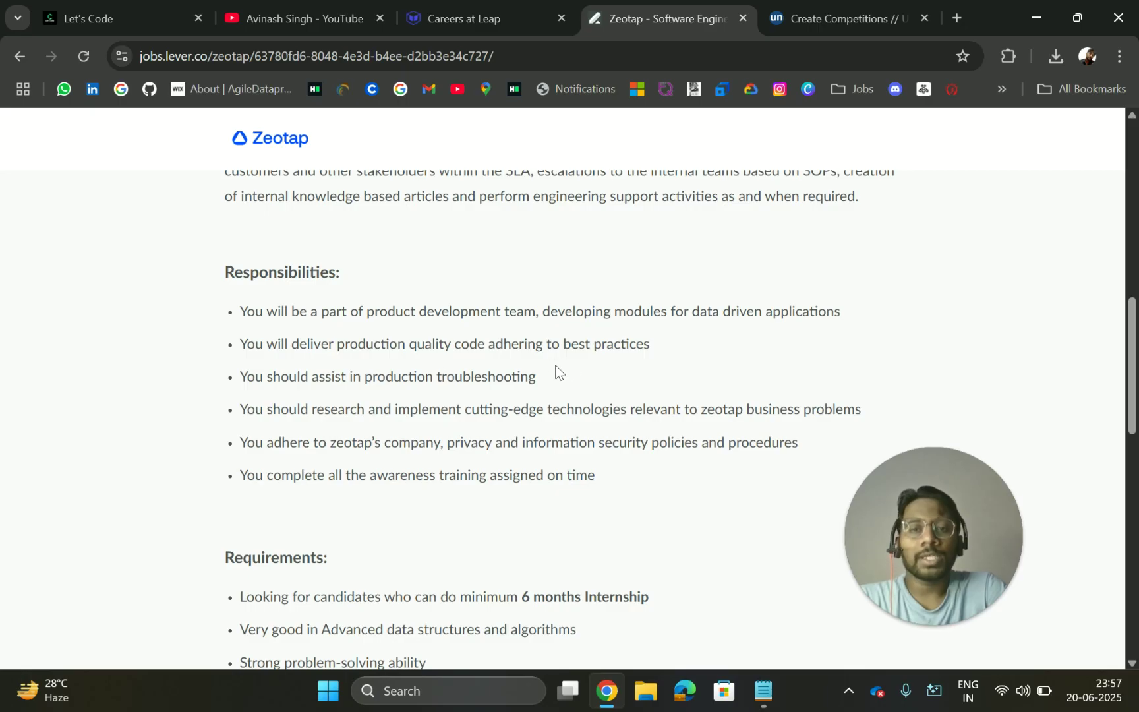
scroll(622, 370, down, 3)
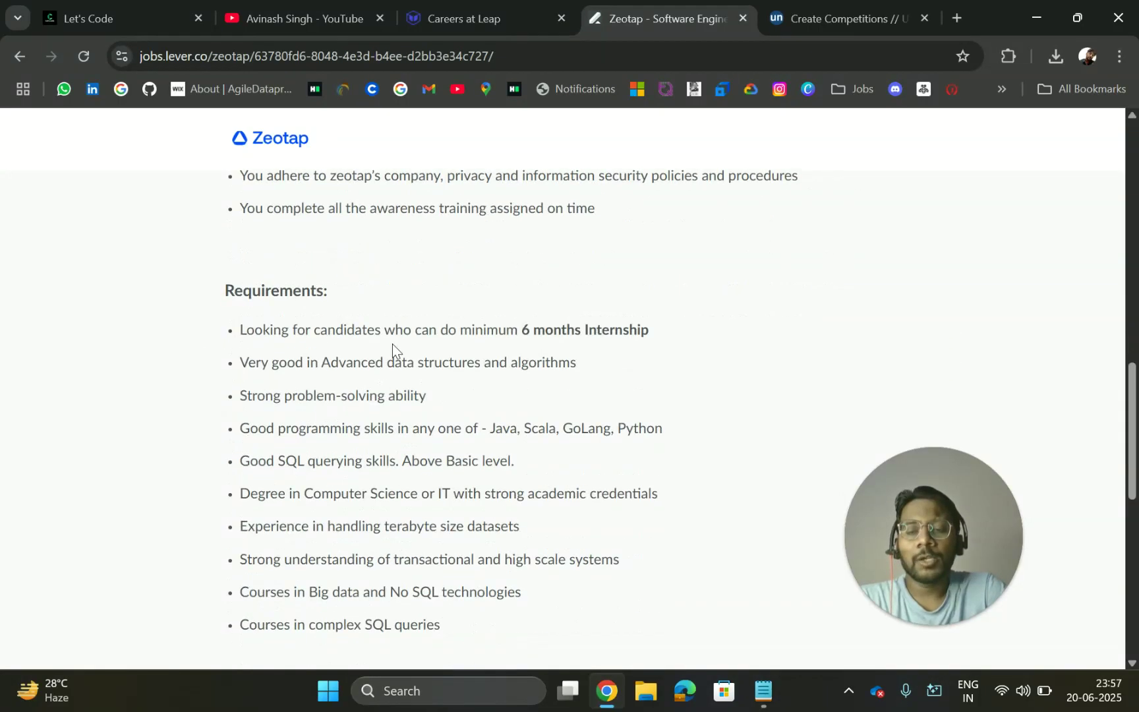
scroll(392, 344, down, 1)
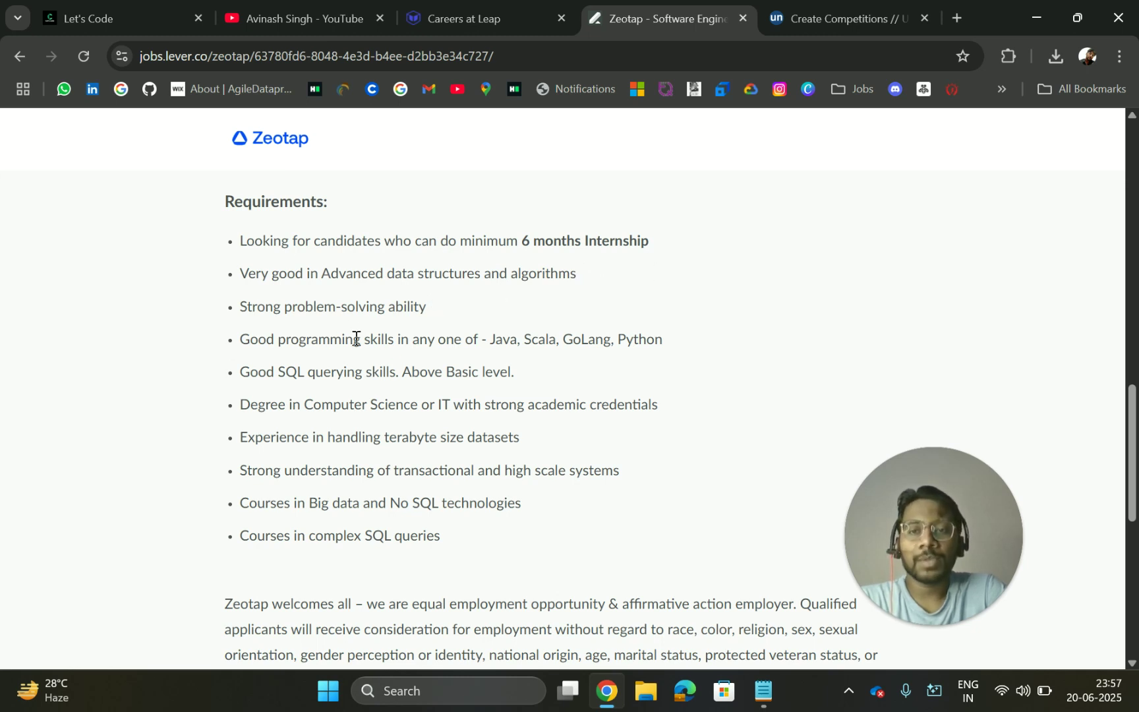
scroll(392, 306, down, 1)
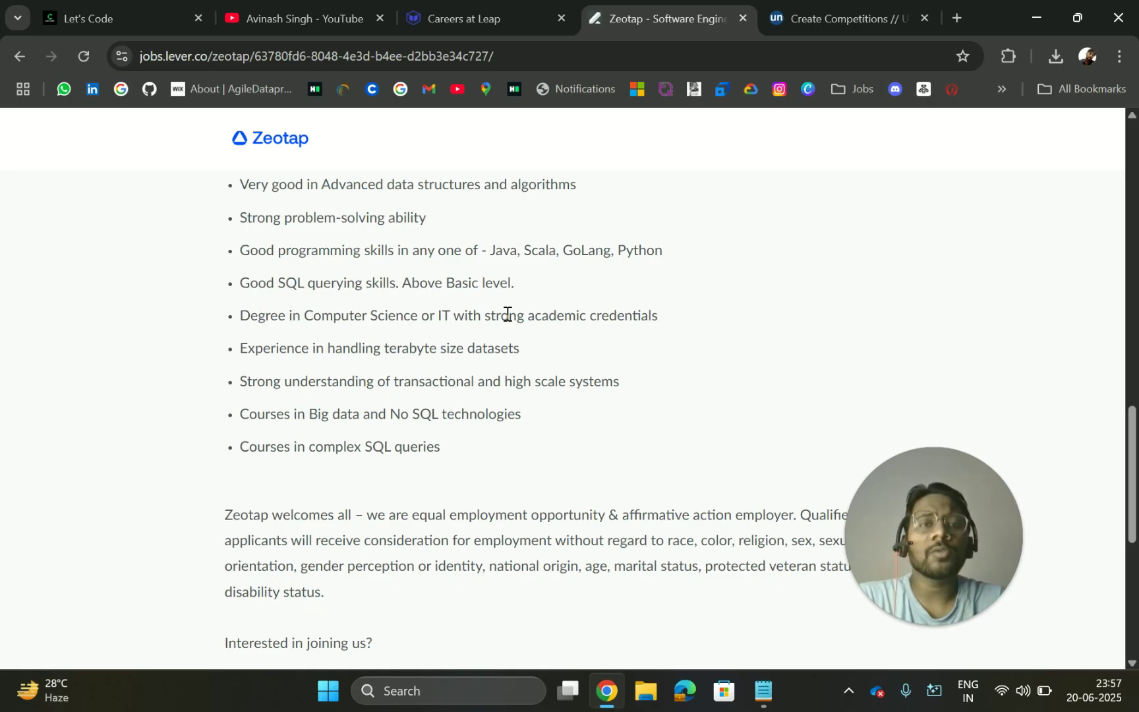
Step: Open the roadmaps page on the Let's Code site
click(49, 7)
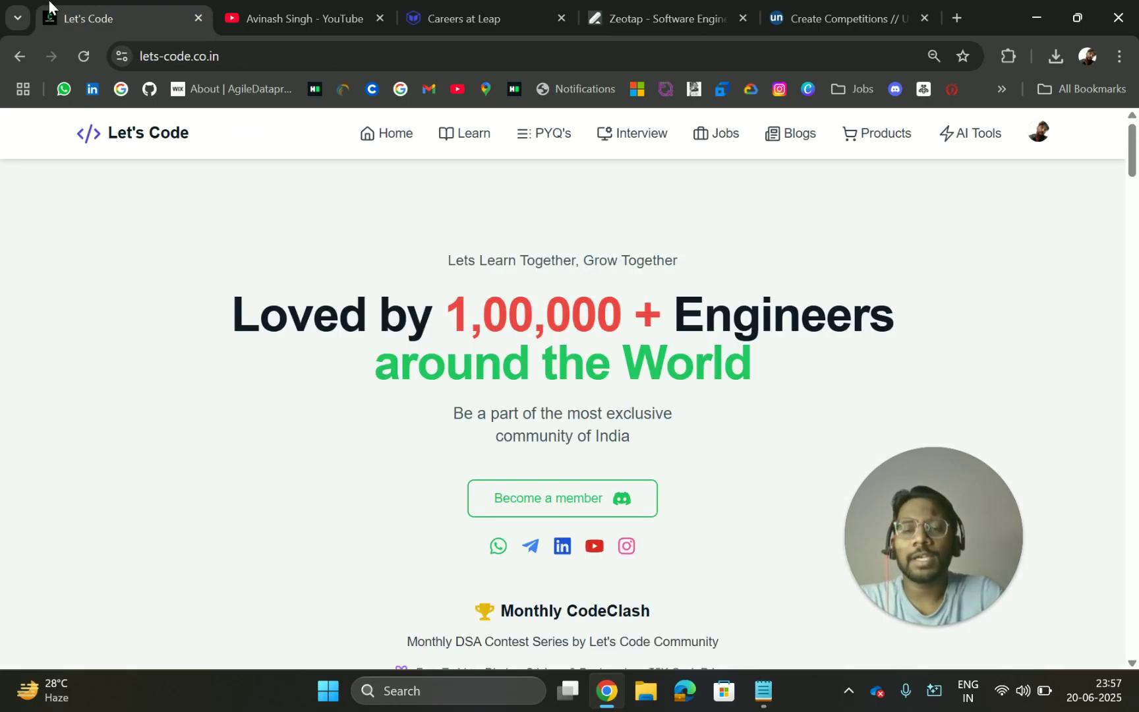
click(470, 134)
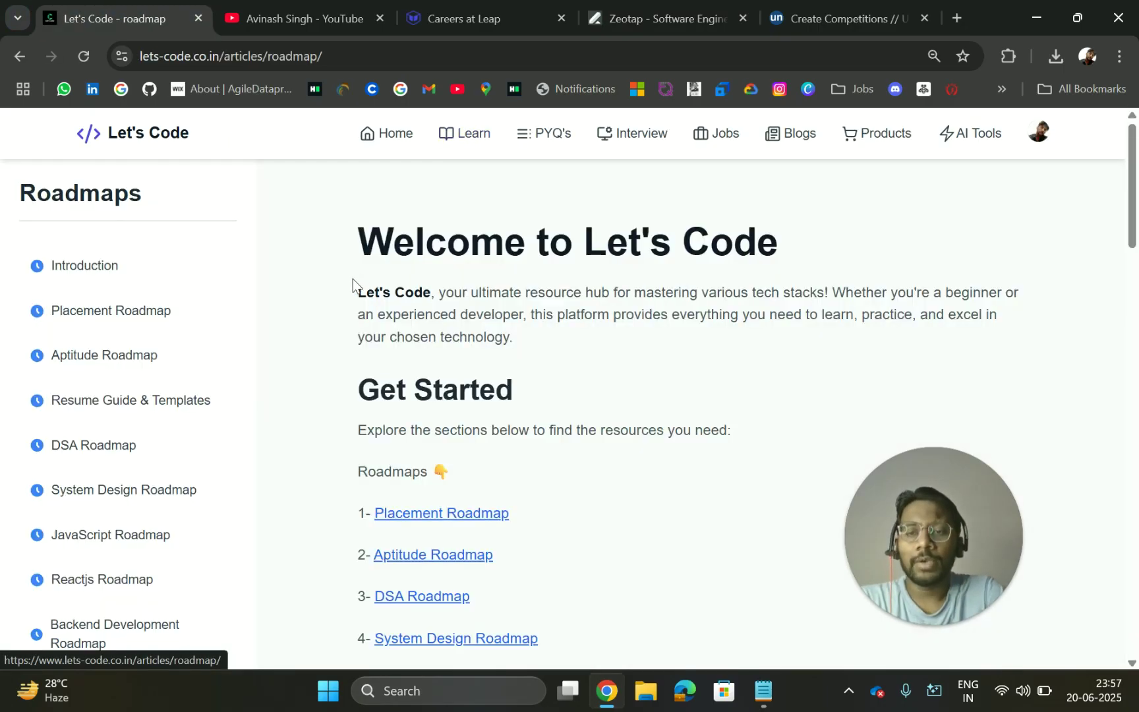
scroll(229, 414, down, 1)
scroll(248, 317, down, 1)
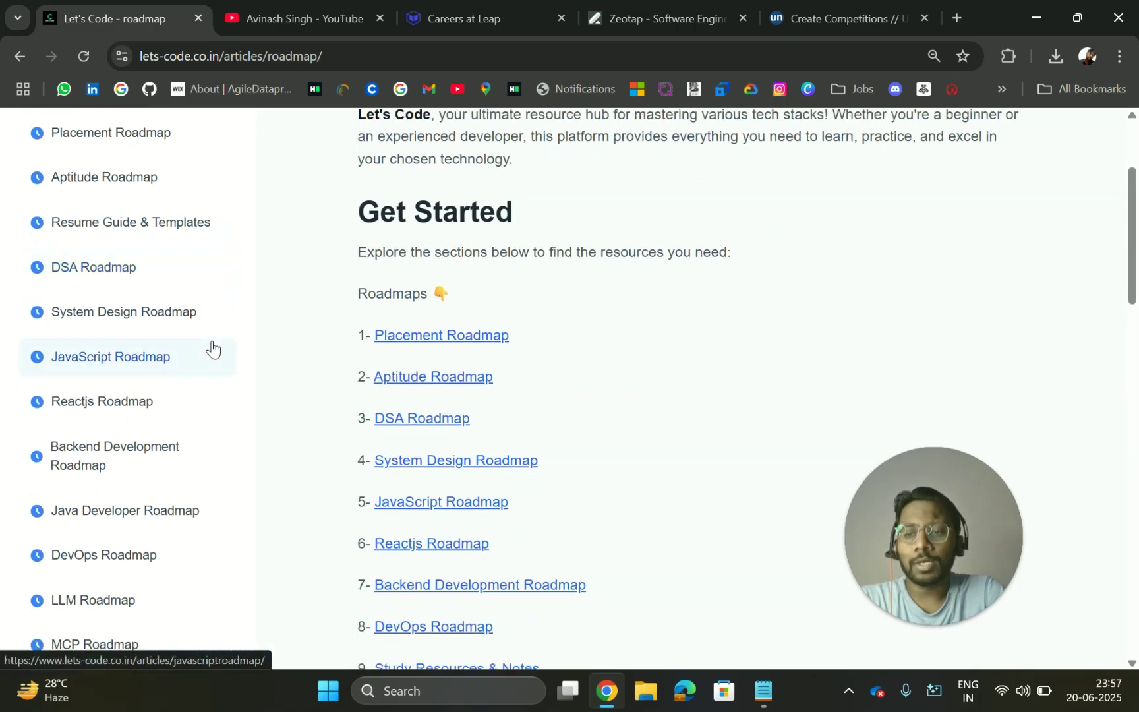
scroll(211, 348, down, 2)
scroll(200, 321, down, 2)
scroll(210, 459, up, 5)
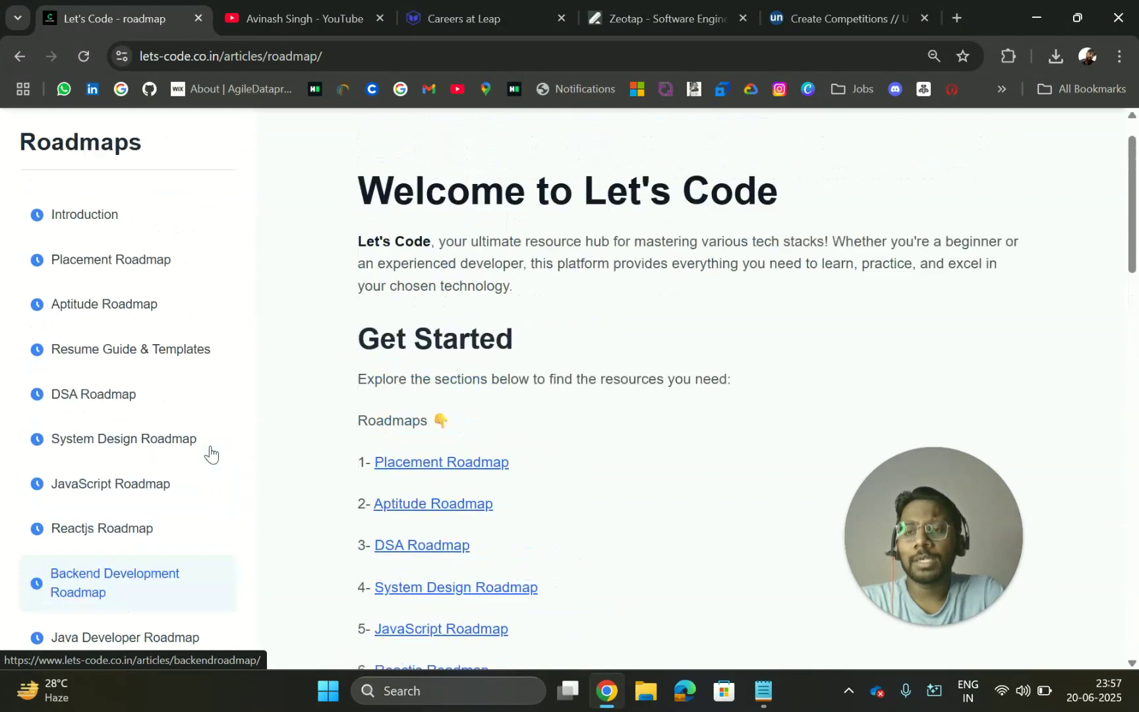
scroll(210, 454, up, 1)
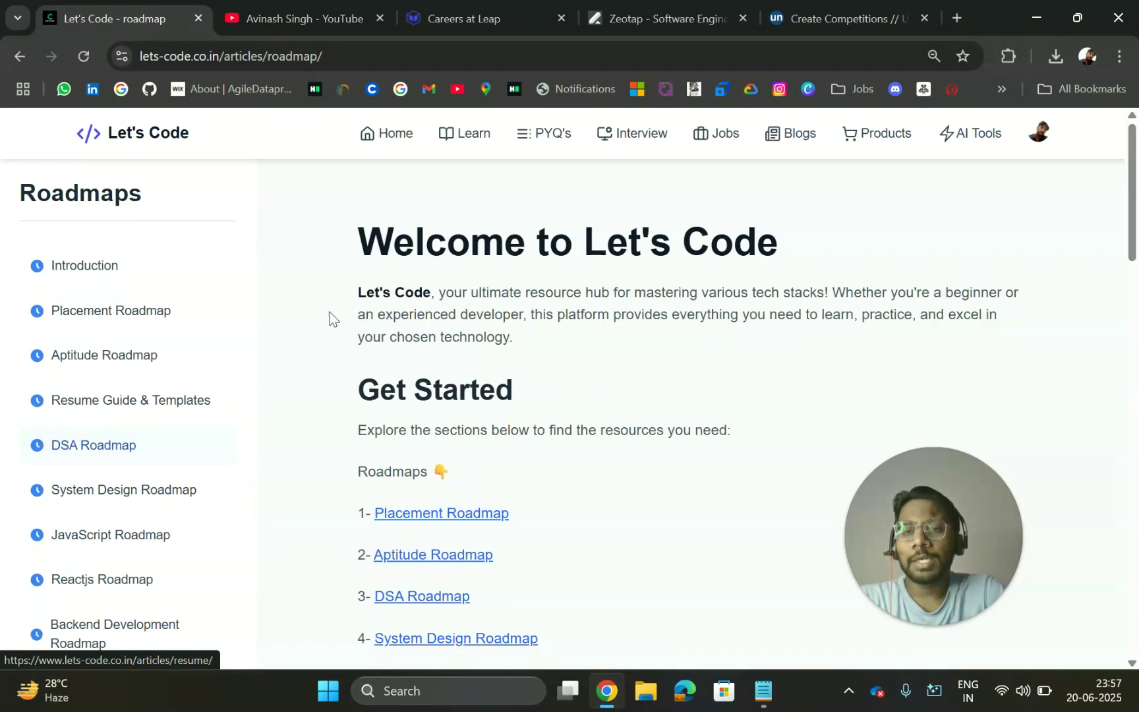
Step: View Let's Code's technical interview questions, then return to the Zeotap posting
click(635, 145)
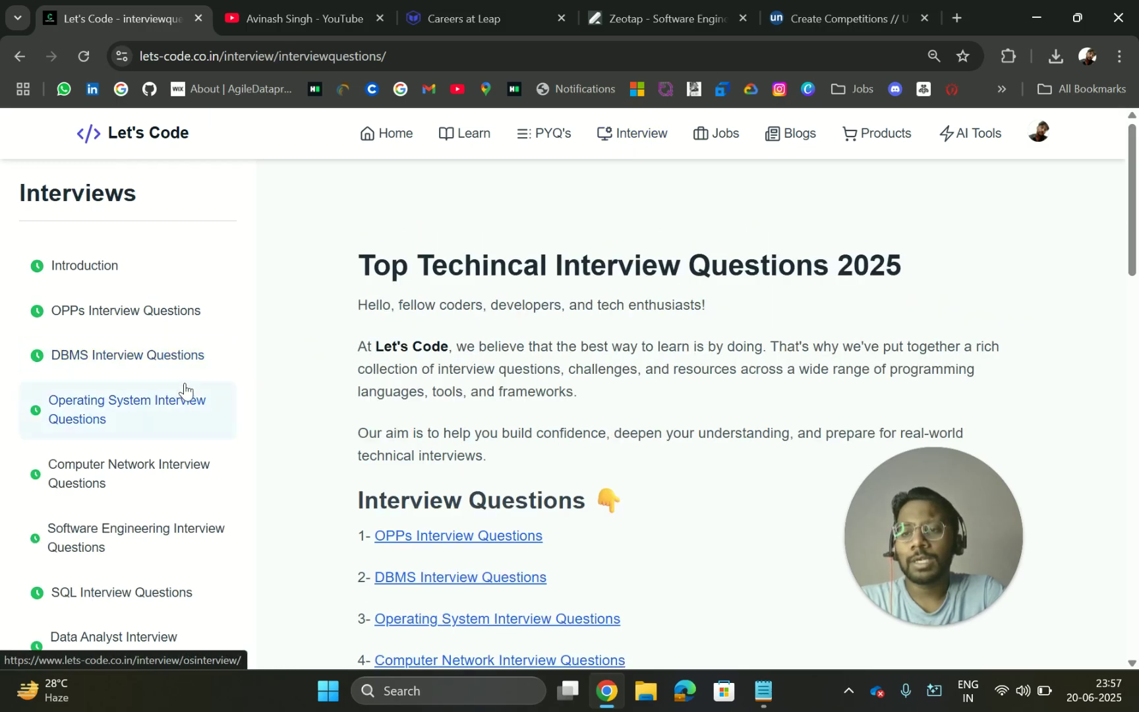
scroll(196, 405, down, 1)
scroll(178, 419, down, 2)
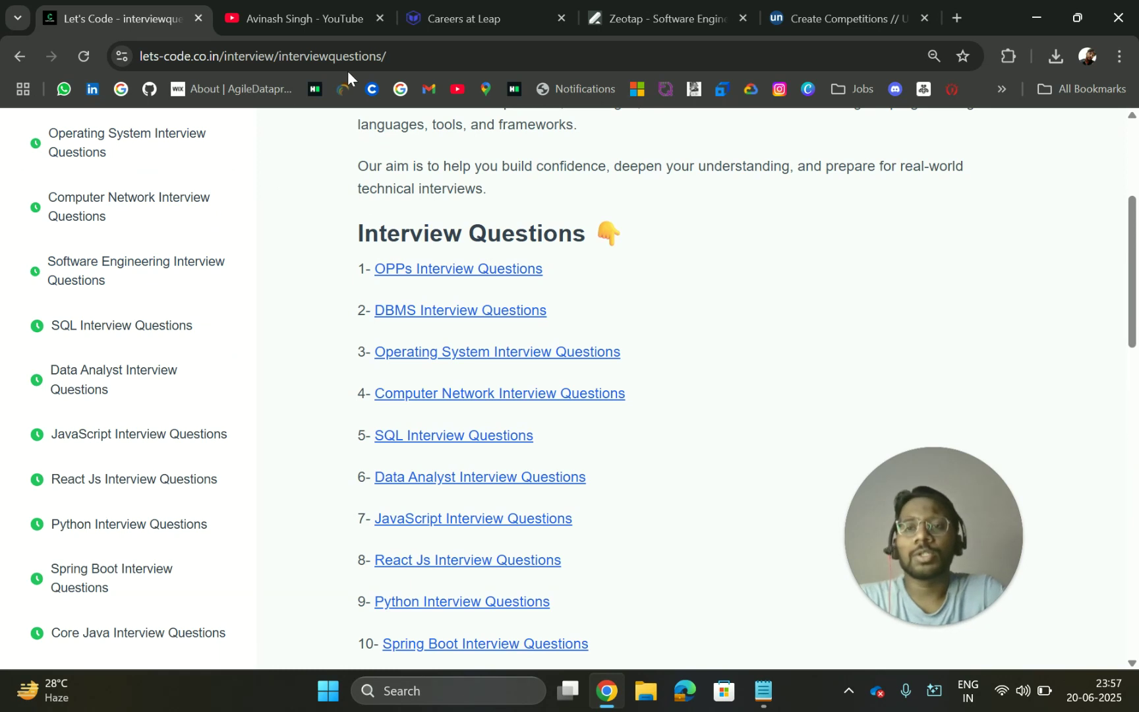
click(655, 18)
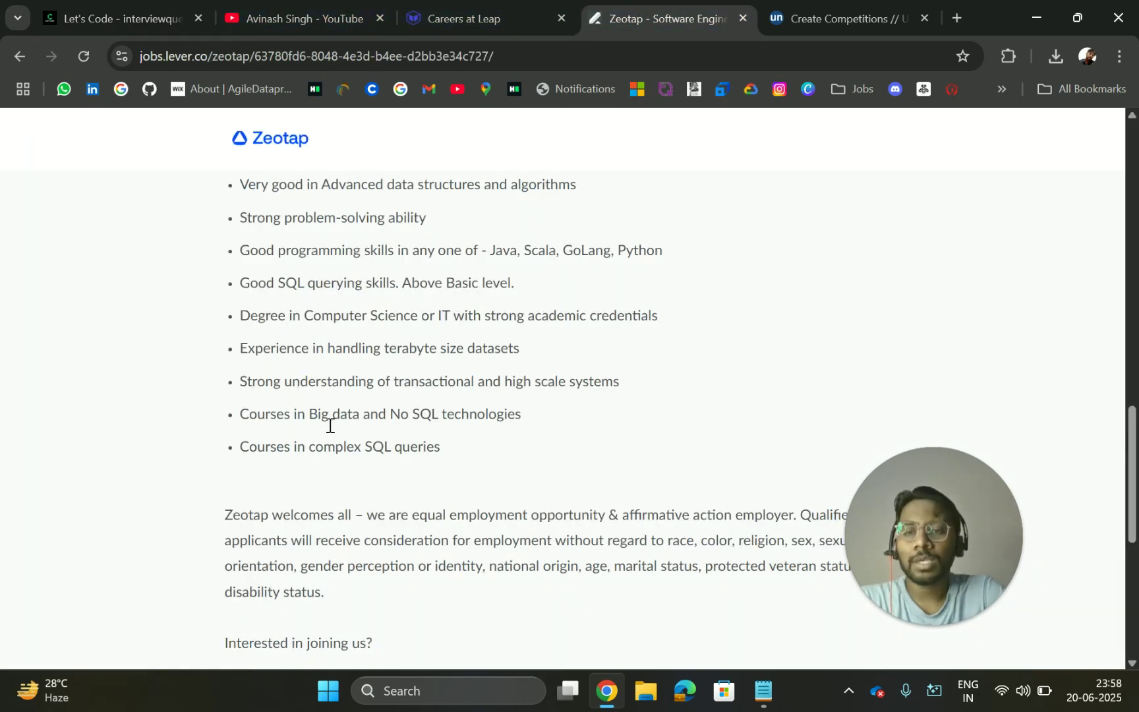
scroll(316, 326, down, 1)
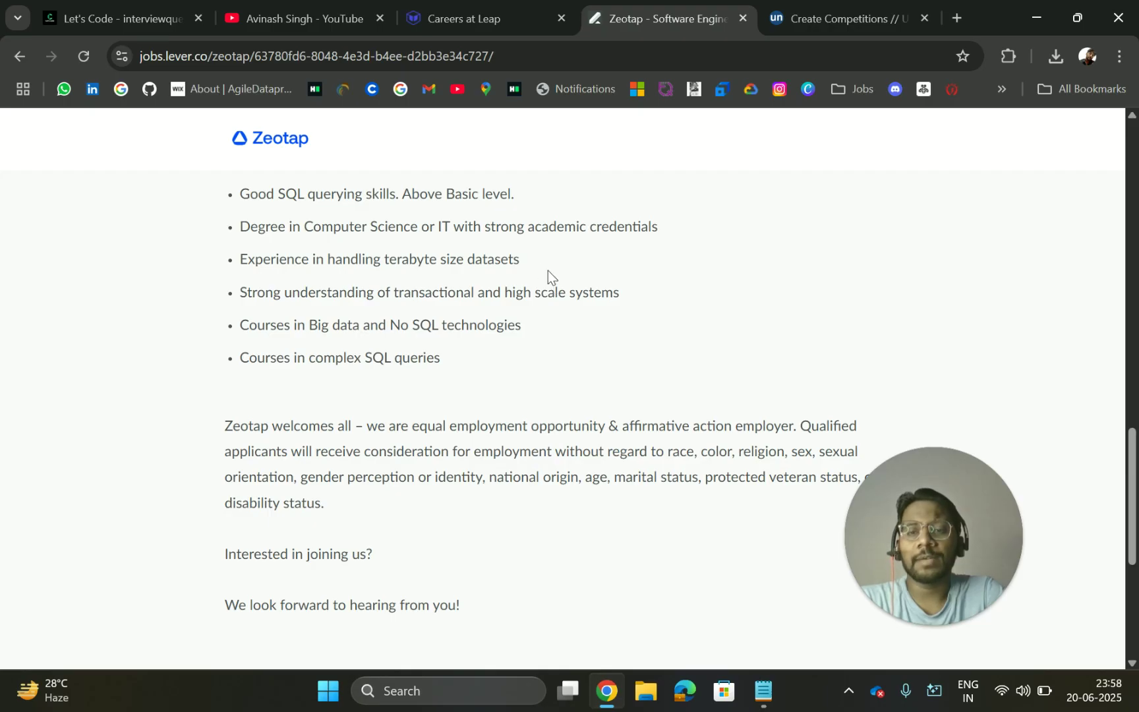
scroll(389, 385, down, 1)
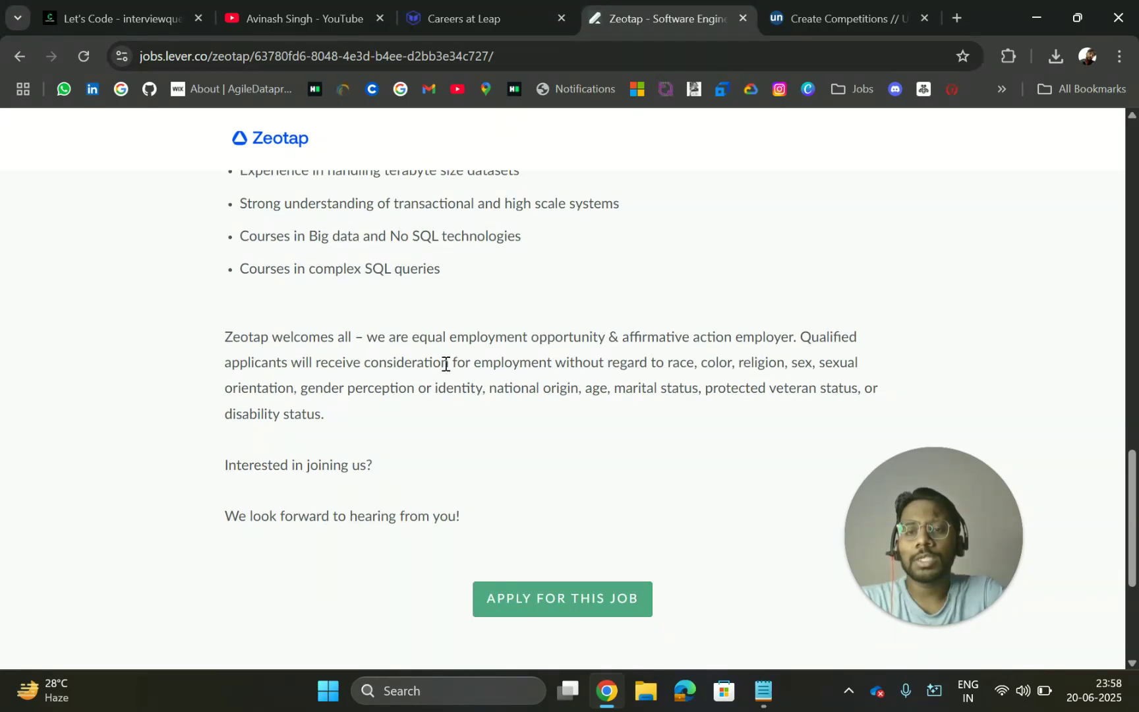
scroll(445, 364, down, 1)
scroll(533, 392, down, 1)
scroll(575, 407, up, 3)
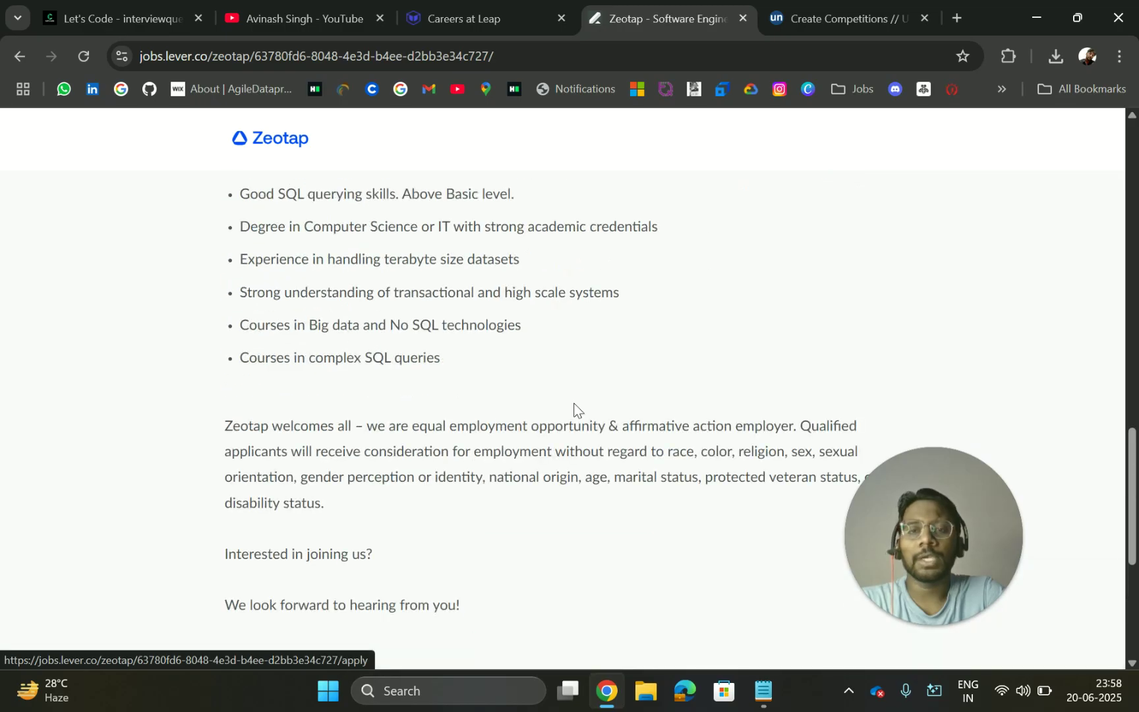
scroll(574, 408, up, 4)
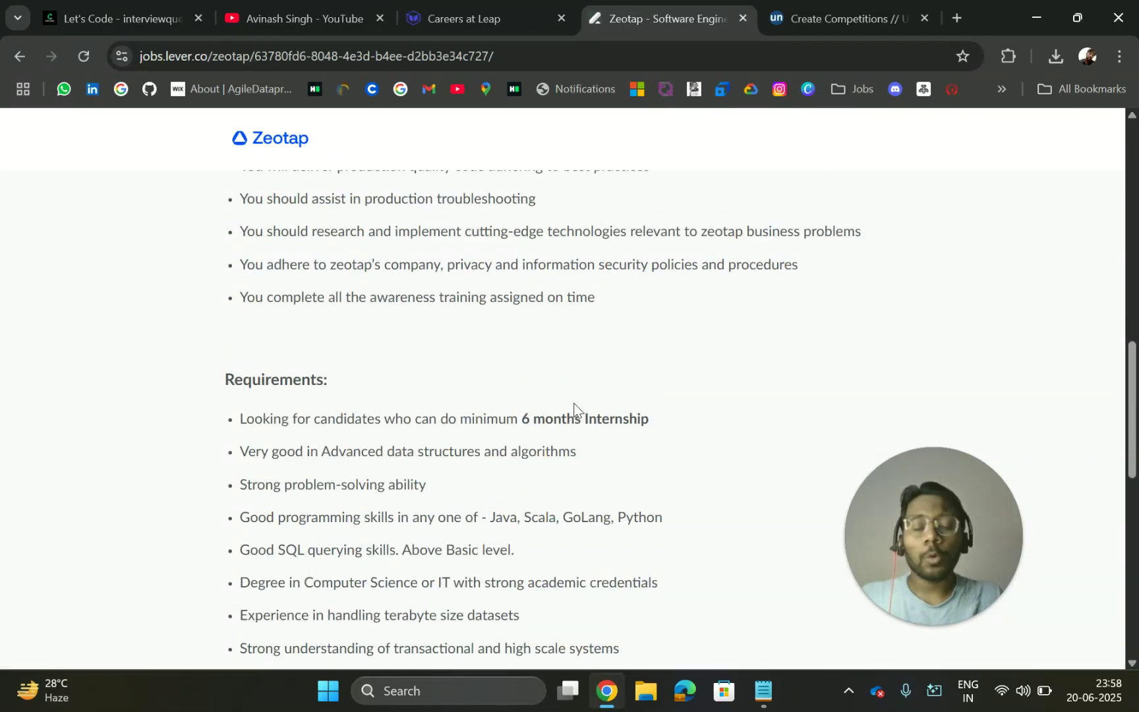